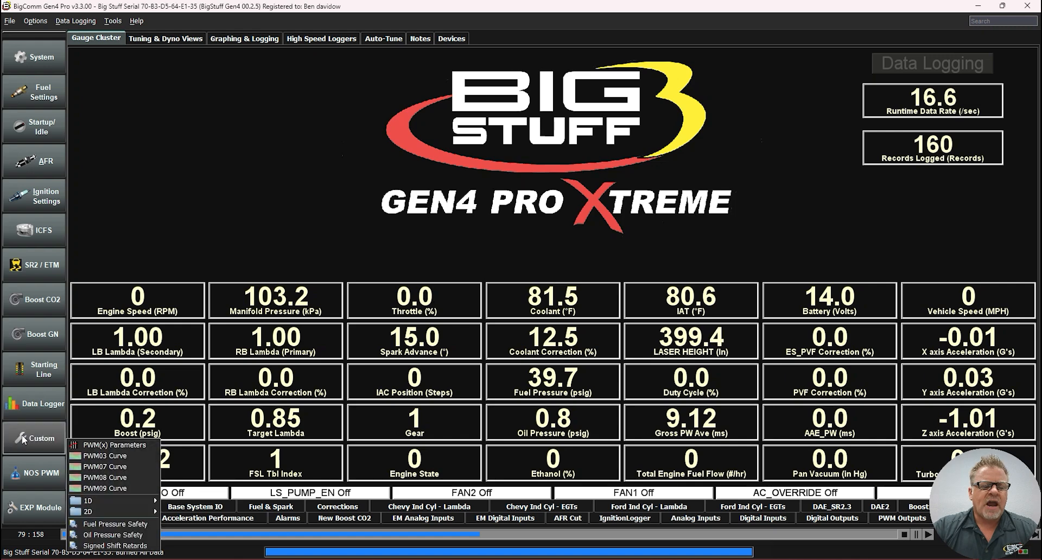
- Open the PWM(x) Parameters window and resize it so the gauge cluster and side navigation stay accessible around it
{"action": "left_click", "coordinate": [114, 446]}
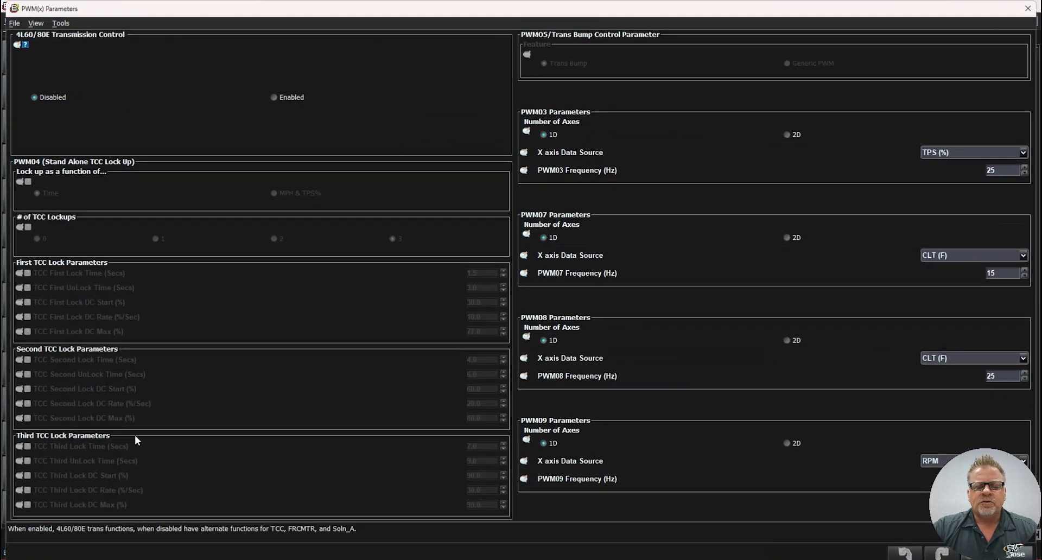
{"action": "left_click_drag", "start_coordinate": [1034, 207], "coordinate": [531, 179]}
{"action": "left_click_drag", "start_coordinate": [309, 15], "coordinate": [494, 27]}
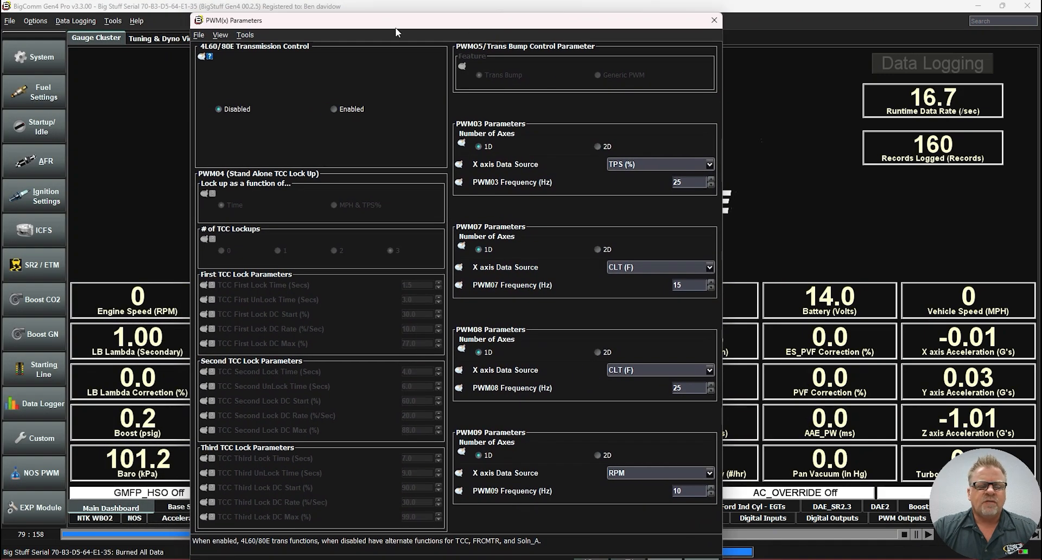
{"action": "left_click", "coordinate": [35, 440]}
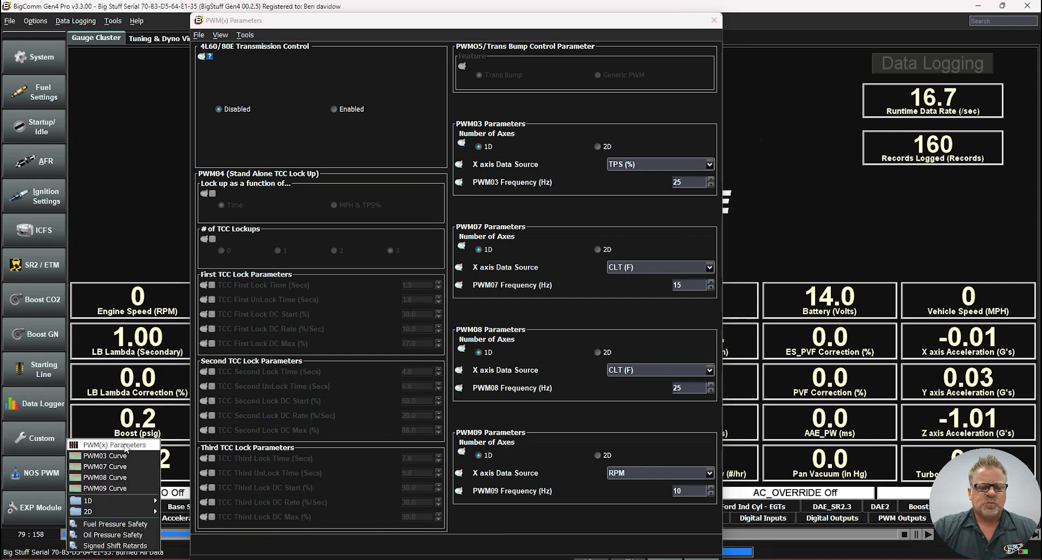
{"action": "left_click", "coordinate": [664, 95]}
{"action": "left_click_drag", "start_coordinate": [723, 146], "coordinate": [808, 153]}
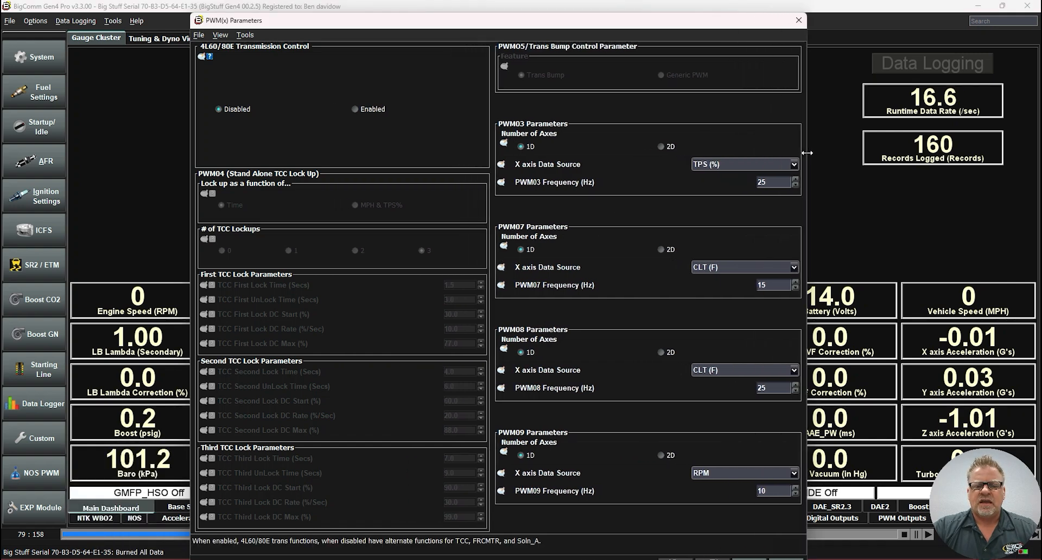
- Examine the full list of X axis data sources available for PWM03, leaving TPS (%) selected
{"action": "left_click", "coordinate": [773, 165]}
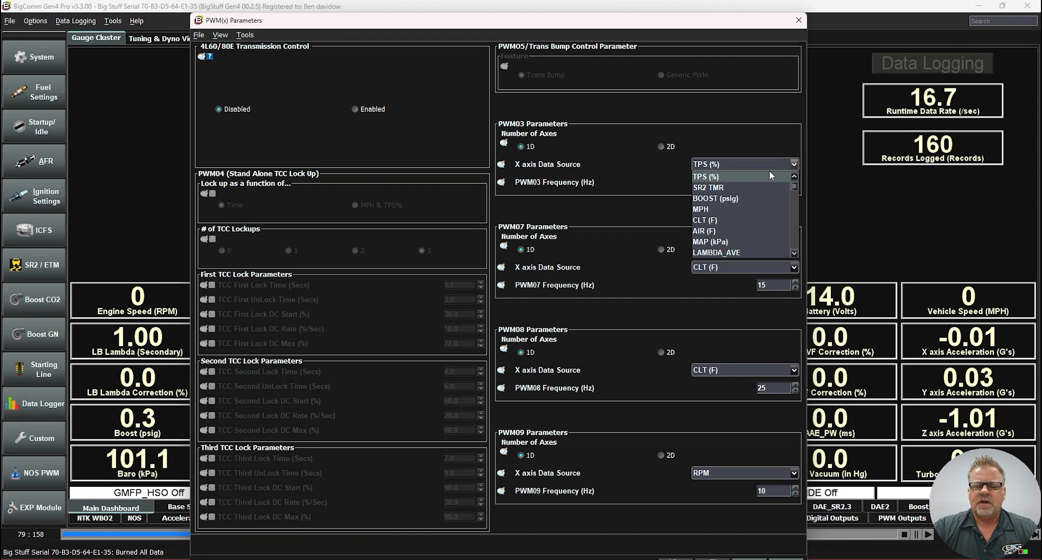
{"action": "scroll", "coordinate": [747, 197], "scroll_direction": "up", "scroll_amount": 1}
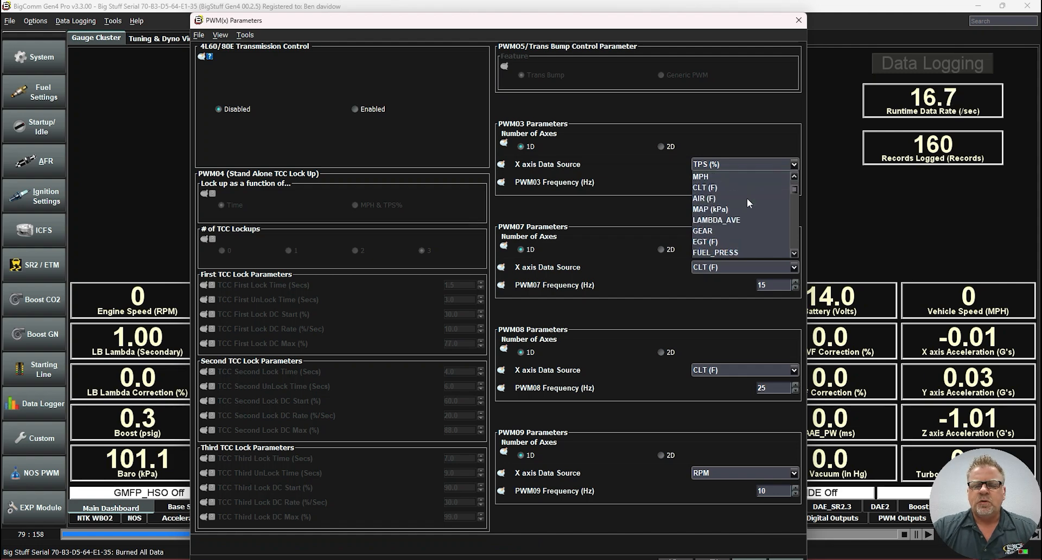
{"action": "scroll", "coordinate": [747, 197], "scroll_direction": "down", "scroll_amount": 5}
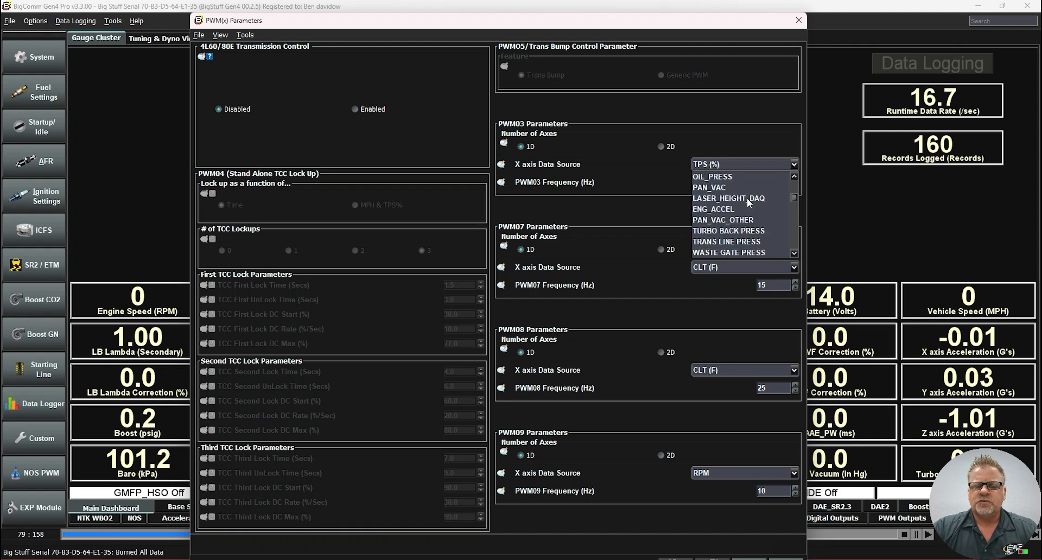
{"action": "scroll", "coordinate": [747, 198], "scroll_direction": "up", "scroll_amount": 5}
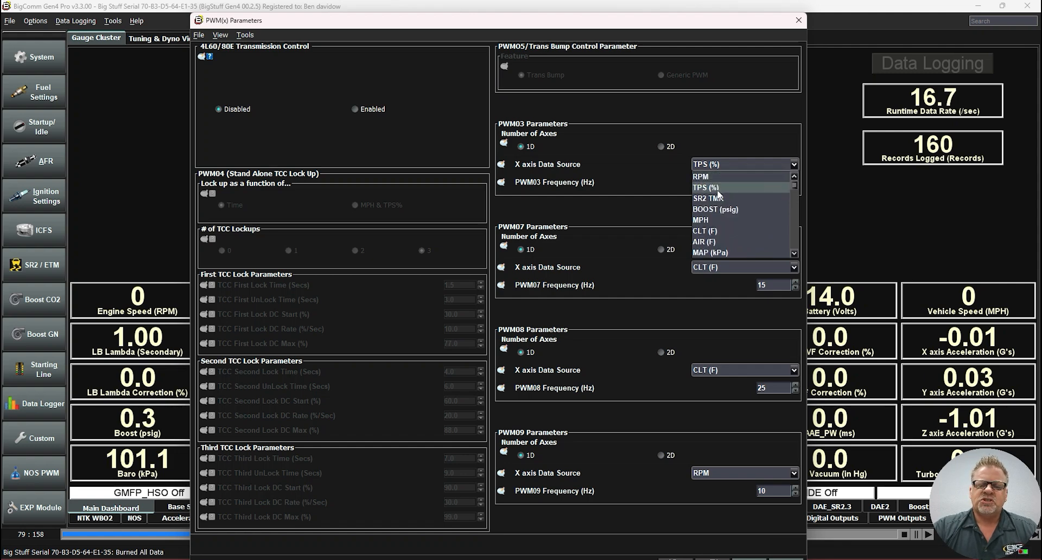
{"action": "scroll", "coordinate": [715, 217], "scroll_direction": "down", "scroll_amount": 2}
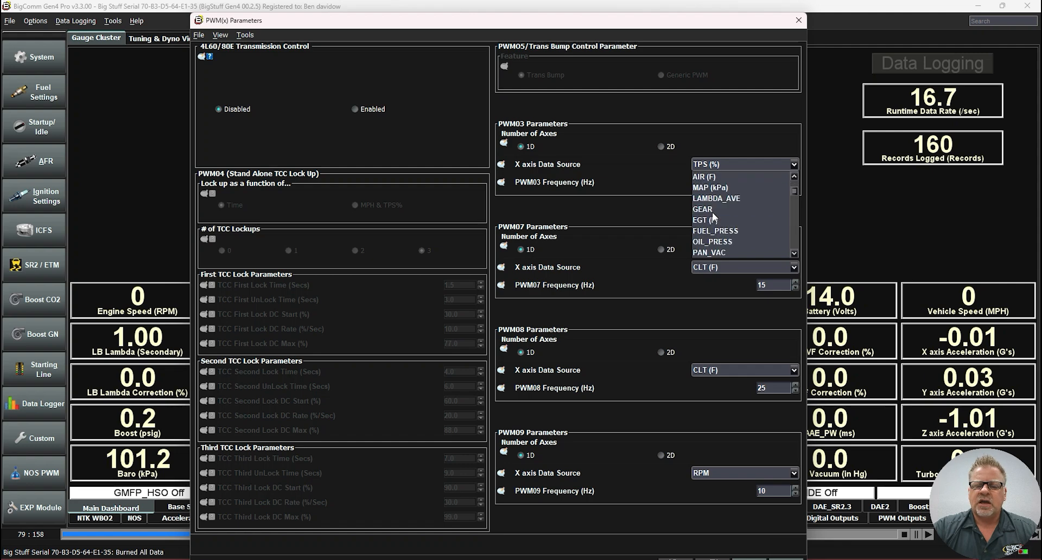
{"action": "scroll", "coordinate": [714, 217], "scroll_direction": "down", "scroll_amount": 2}
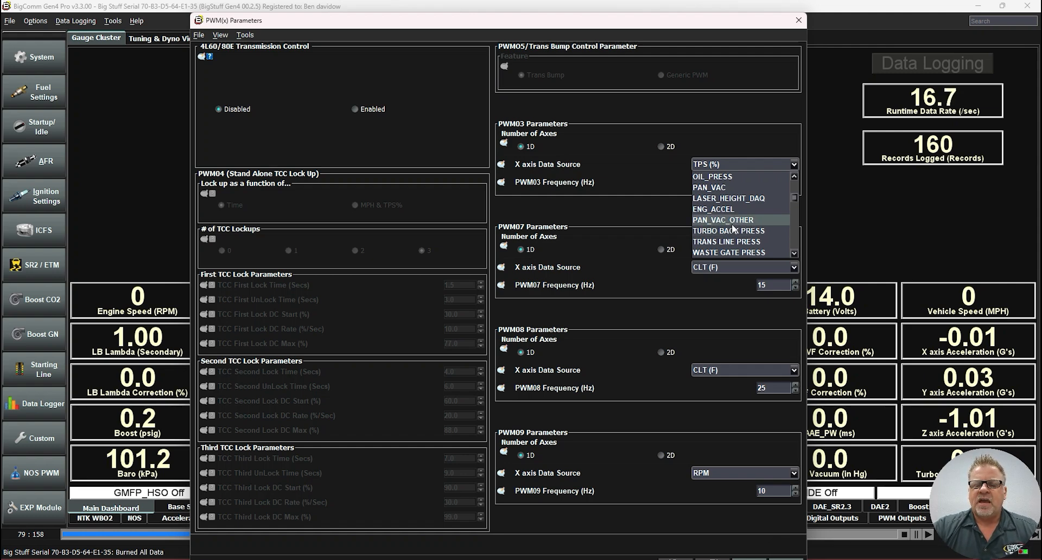
{"action": "scroll", "coordinate": [733, 244], "scroll_direction": "down", "scroll_amount": 1}
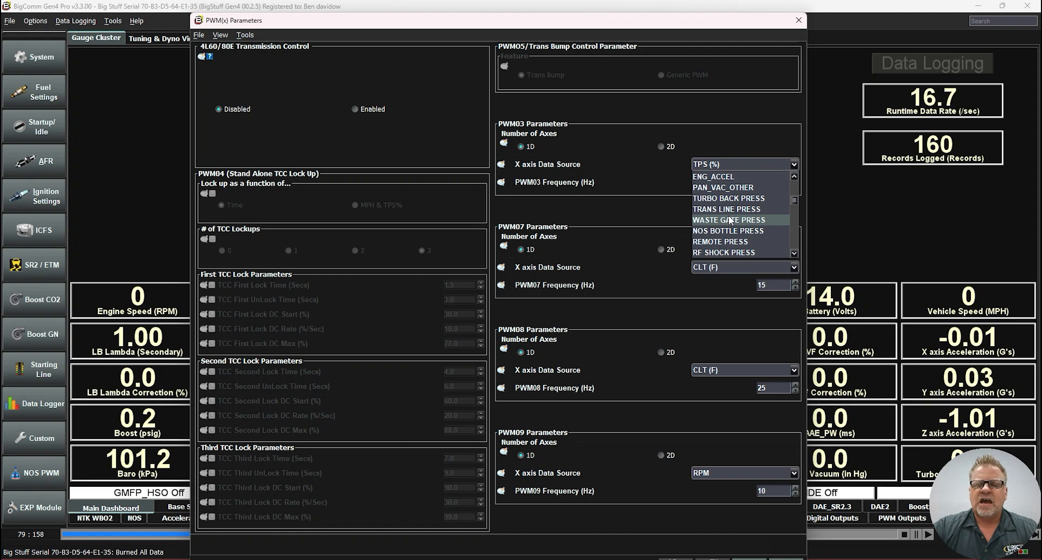
{"action": "scroll", "coordinate": [728, 223], "scroll_direction": "down", "scroll_amount": 2}
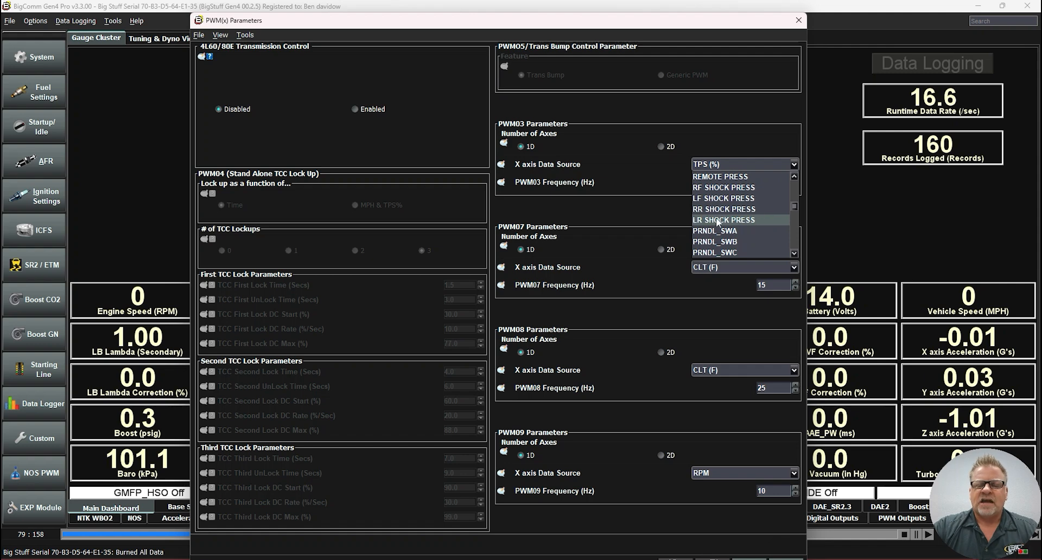
{"action": "scroll", "coordinate": [731, 212], "scroll_direction": "down", "scroll_amount": 1}
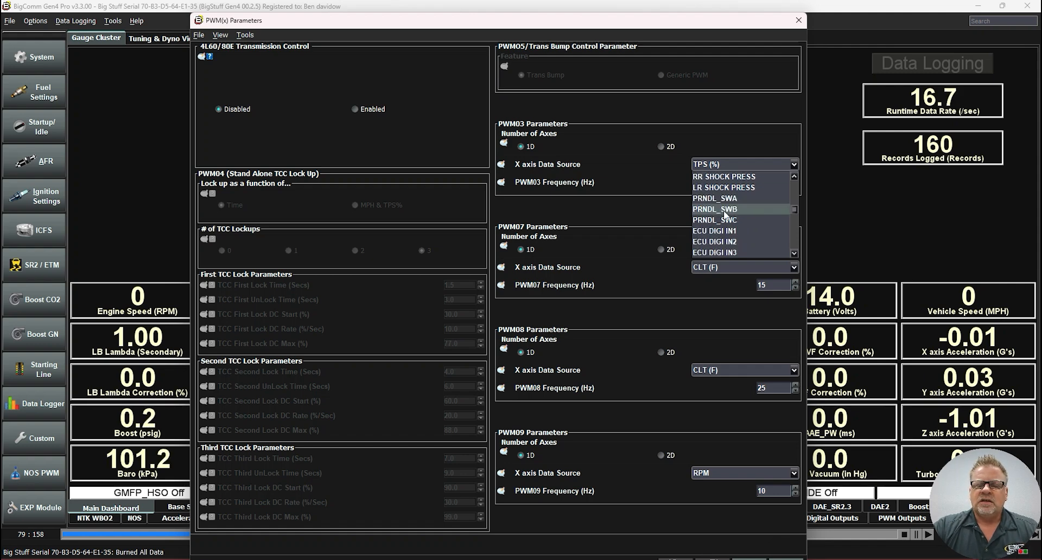
{"action": "scroll", "coordinate": [730, 223], "scroll_direction": "down", "scroll_amount": 2}
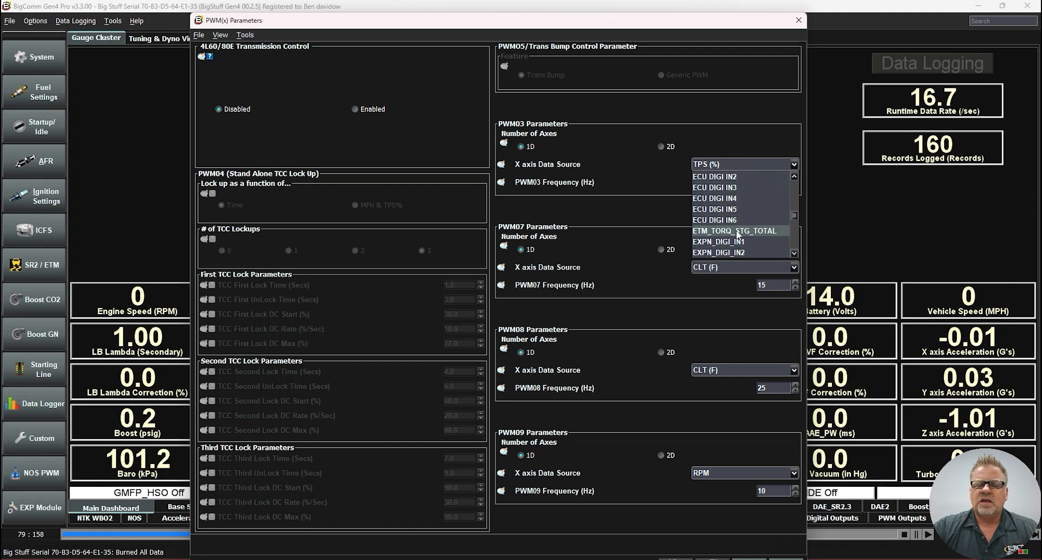
{"action": "scroll", "coordinate": [737, 234], "scroll_direction": "down", "scroll_amount": 1}
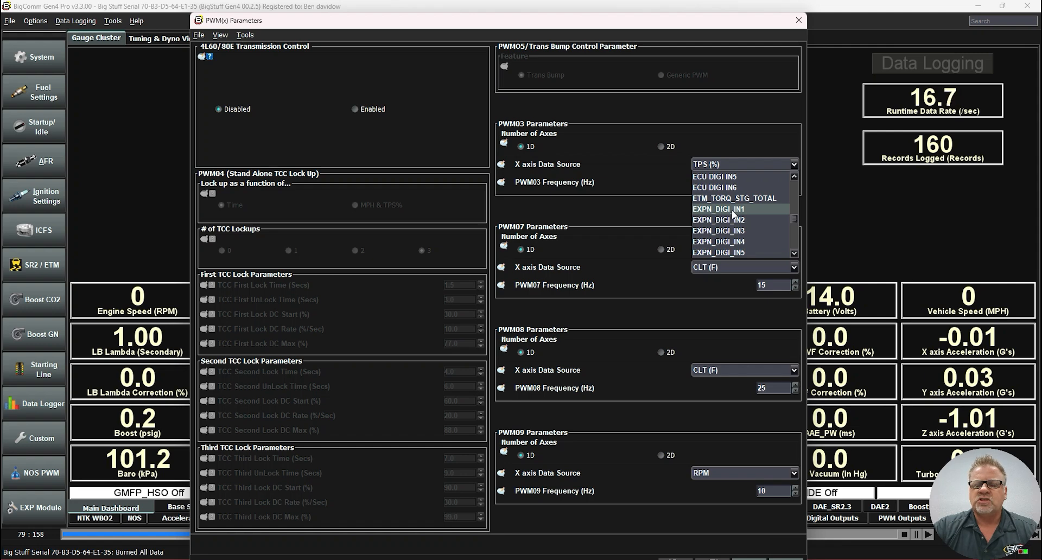
{"action": "scroll", "coordinate": [734, 220], "scroll_direction": "down", "scroll_amount": 2}
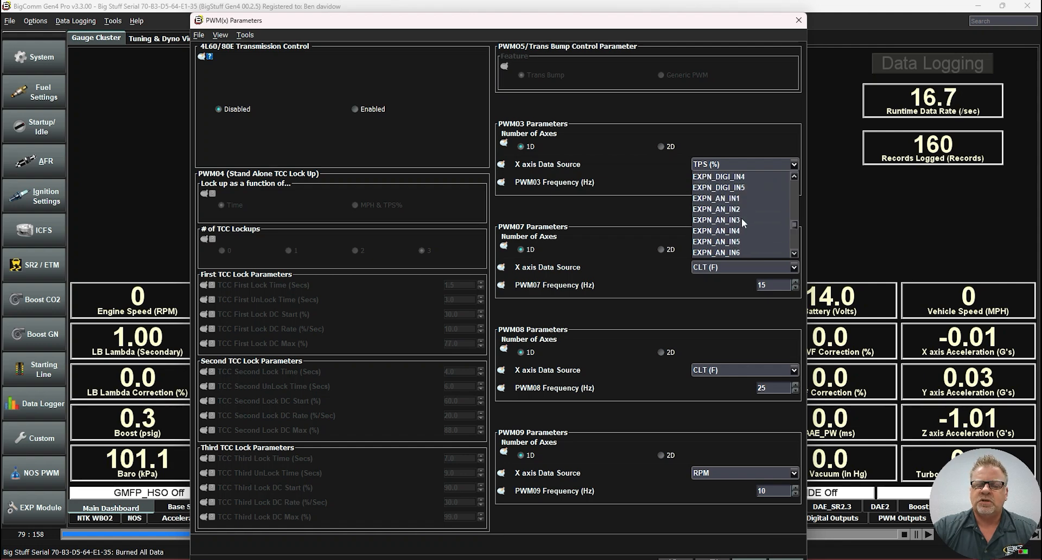
{"action": "scroll", "coordinate": [732, 207], "scroll_direction": "down", "scroll_amount": 5}
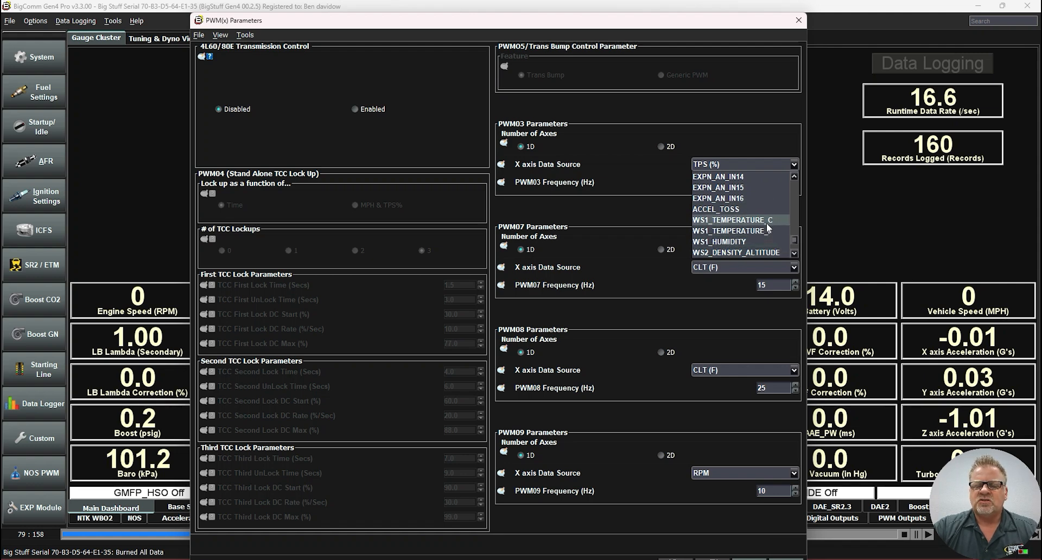
{"action": "scroll", "coordinate": [760, 232], "scroll_direction": "up", "scroll_amount": 4}
{"action": "scroll", "coordinate": [759, 231], "scroll_direction": "up", "scroll_amount": 10}
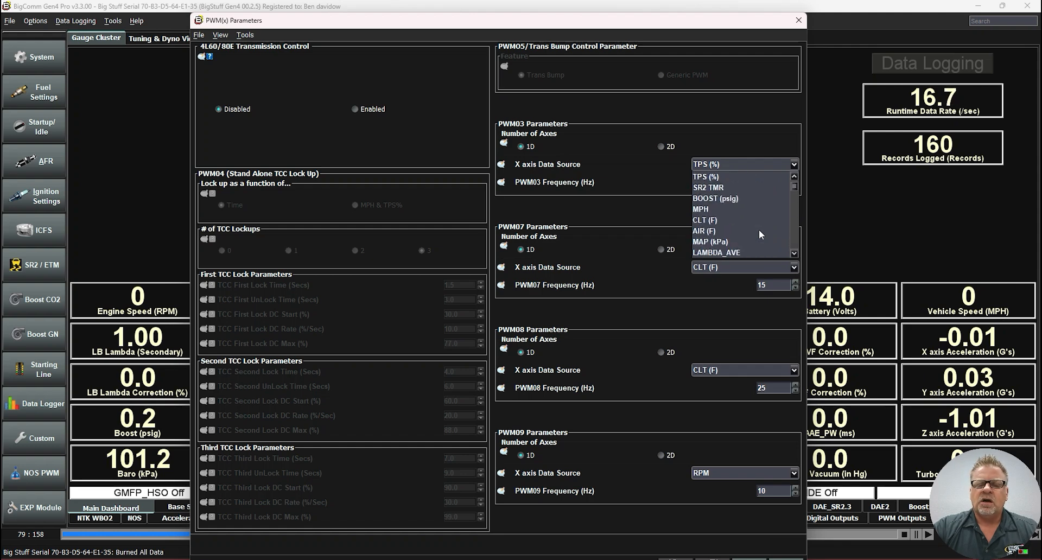
{"action": "left_click", "coordinate": [793, 165]}
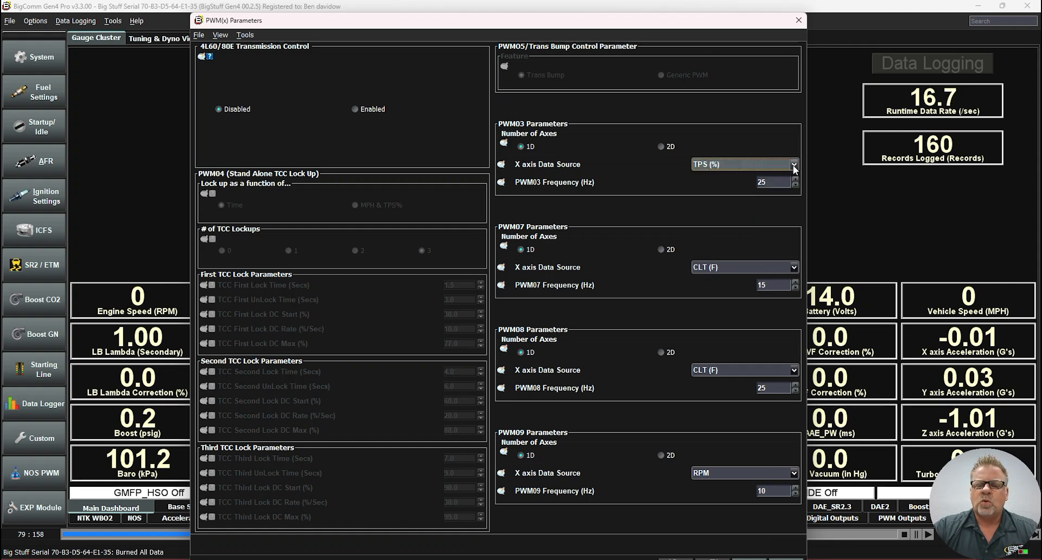
- Set PWM03 to two axes (2D) with TRANS LINE PRESS as its Y axis data source
{"action": "left_click", "coordinate": [662, 146]}
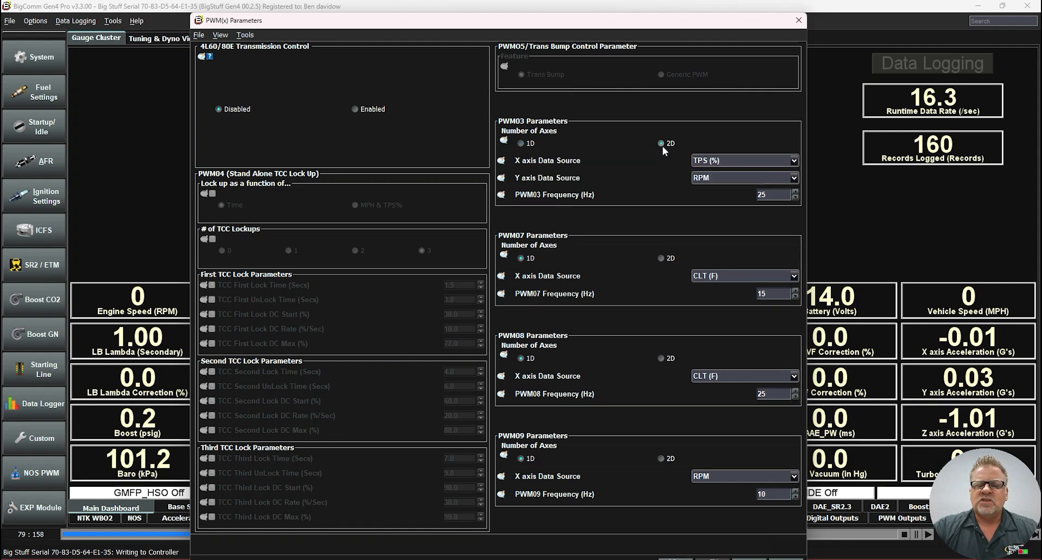
{"action": "left_click", "coordinate": [728, 174]}
{"action": "scroll", "coordinate": [722, 247], "scroll_direction": "down", "scroll_amount": 10}
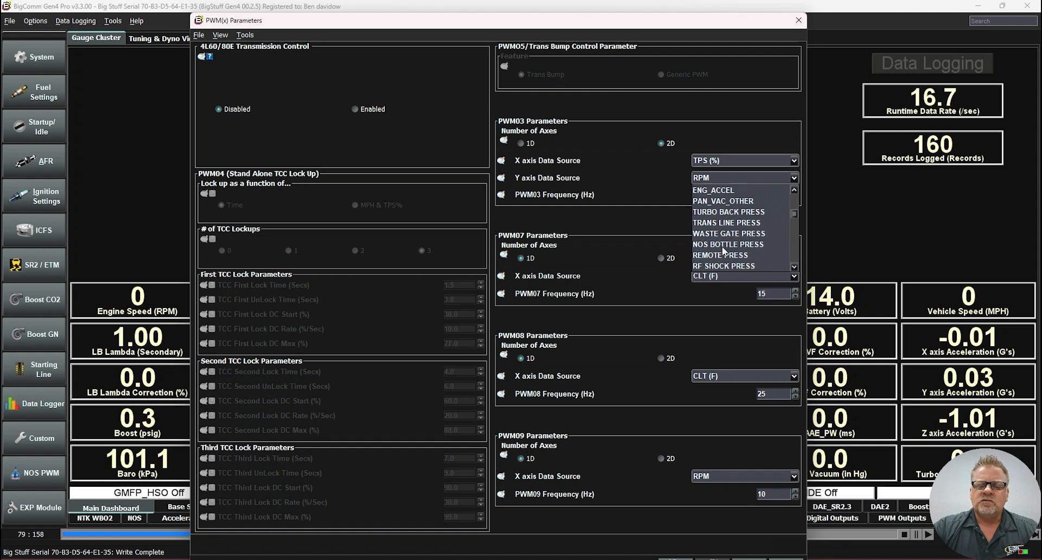
{"action": "scroll", "coordinate": [745, 250], "scroll_direction": "up", "scroll_amount": 1}
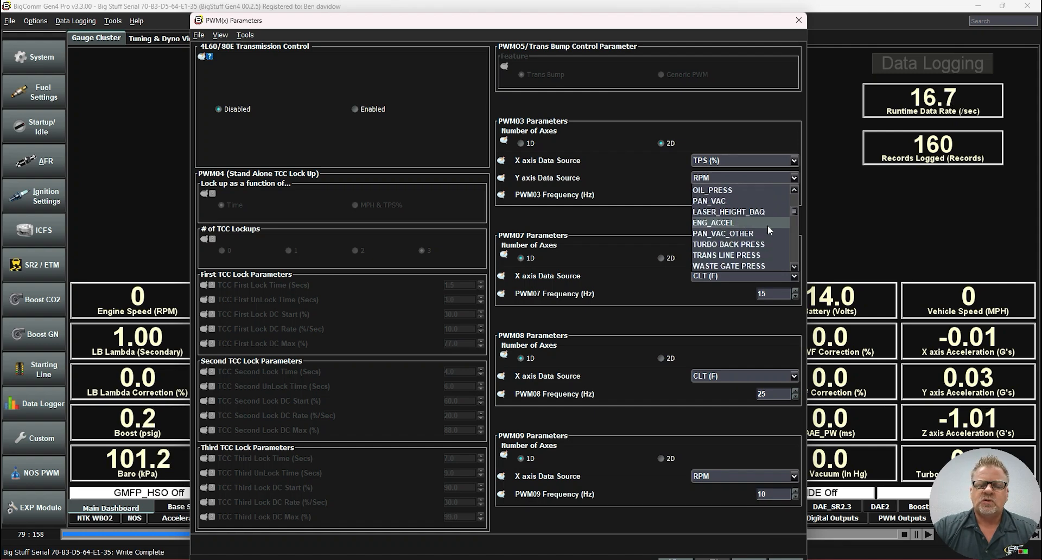
{"action": "left_click", "coordinate": [723, 255]}
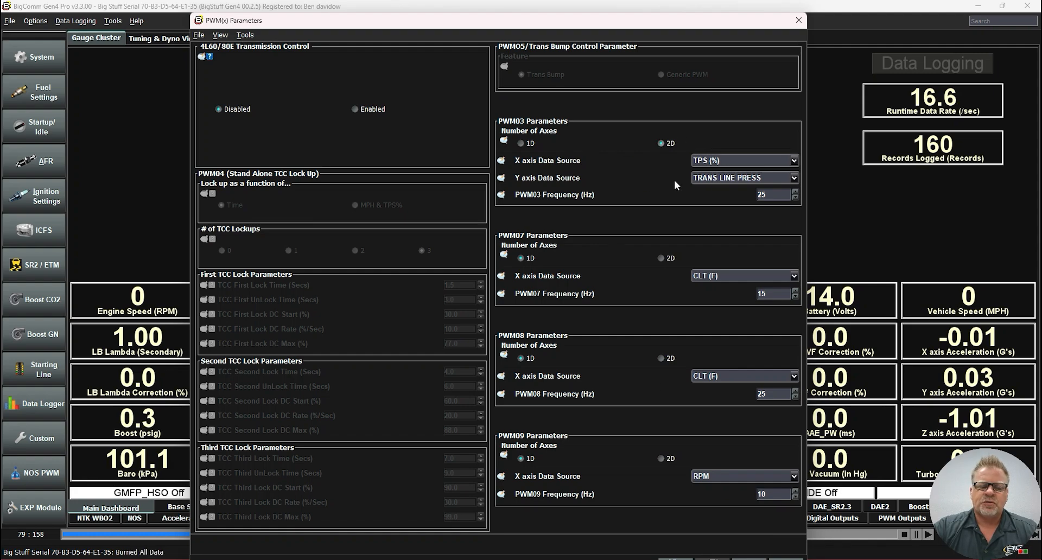
- Open the PWM03 Curve table, enlarge its window and examine the grid of trans line pressure against TPS
{"action": "left_click", "coordinate": [33, 438]}
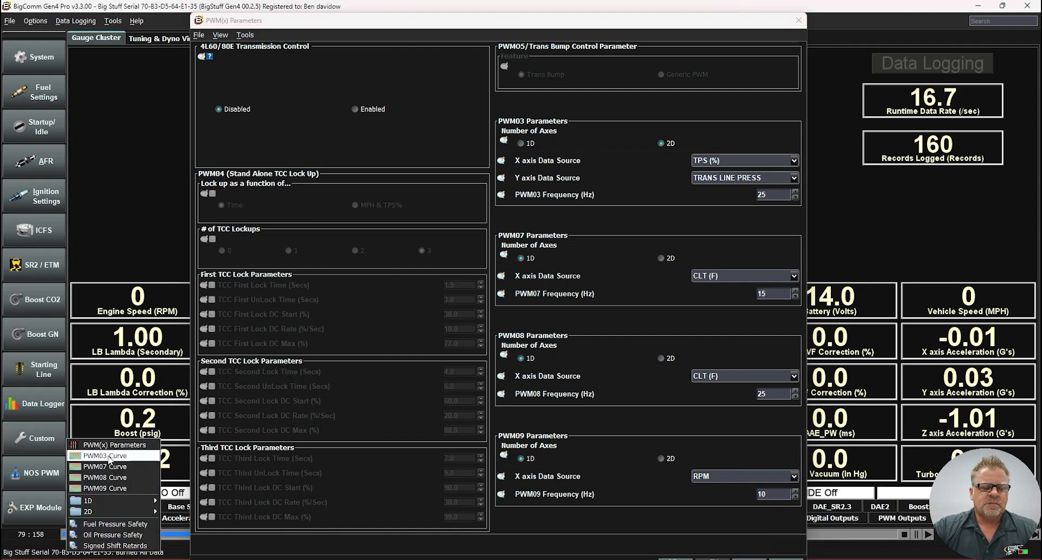
{"action": "left_click", "coordinate": [105, 456]}
{"action": "left_click_drag", "start_coordinate": [481, 14], "coordinate": [246, 75]}
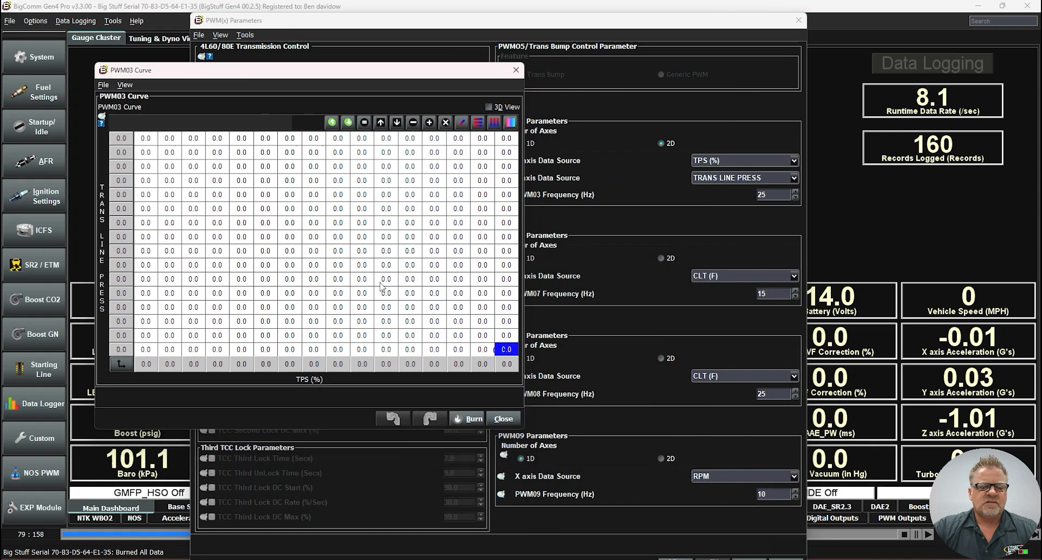
{"action": "left_click_drag", "start_coordinate": [519, 430], "coordinate": [969, 420]}
{"action": "left_click_drag", "start_coordinate": [179, 151], "coordinate": [210, 355]}
{"action": "left_click_drag", "start_coordinate": [419, 69], "coordinate": [375, 41]}
{"action": "left_click_drag", "start_coordinate": [919, 392], "coordinate": [982, 482]}
{"action": "left_click_drag", "start_coordinate": [157, 397], "coordinate": [592, 415]}
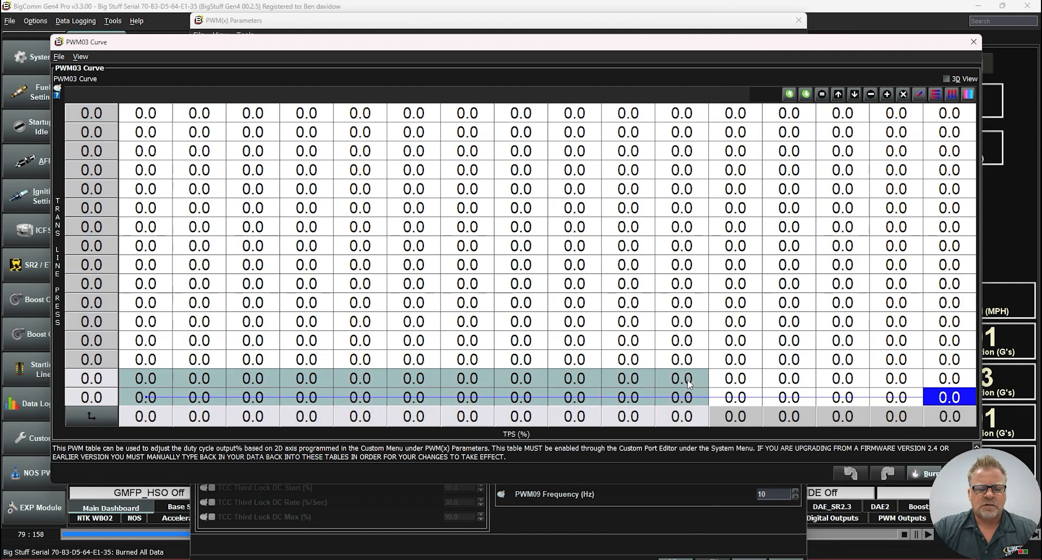
{"action": "left_click", "coordinate": [253, 189]}
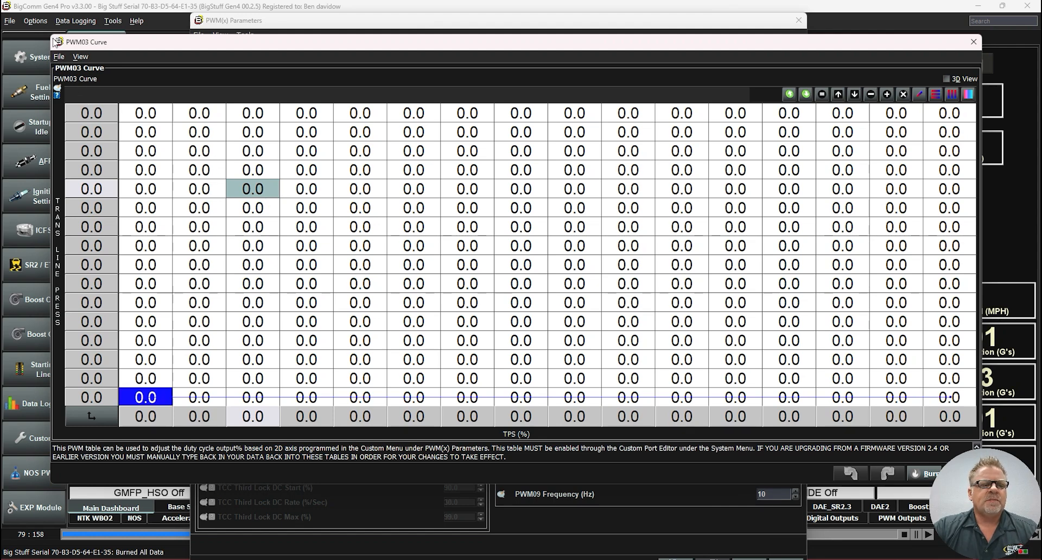
- Shrink the PWM03 Curve window, then close both it and the PWM(x) Parameters window
{"action": "left_click_drag", "start_coordinate": [51, 36], "coordinate": [426, 80]}
{"action": "left_click_drag", "start_coordinate": [563, 93], "coordinate": [332, 71]}
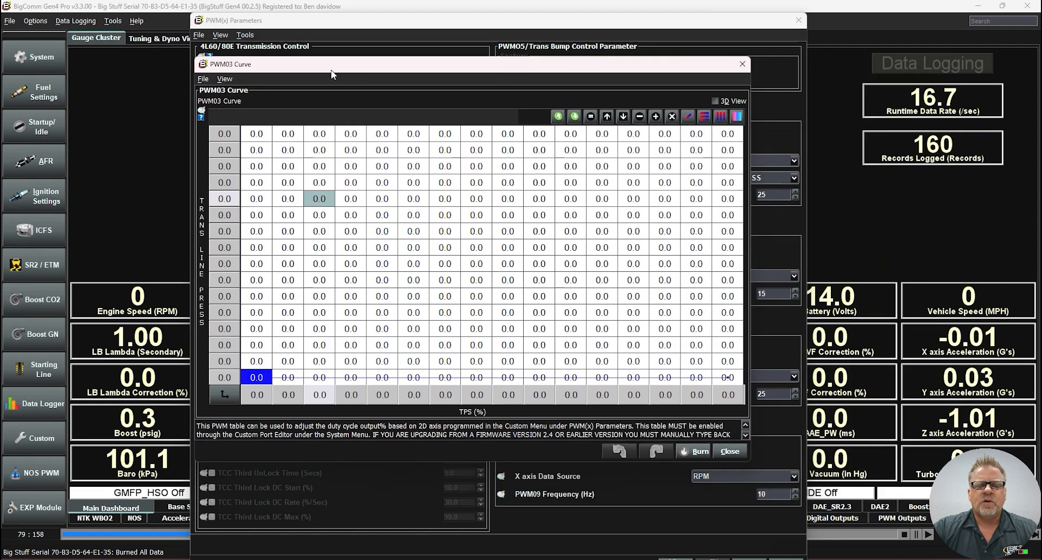
{"action": "left_click", "coordinate": [723, 450]}
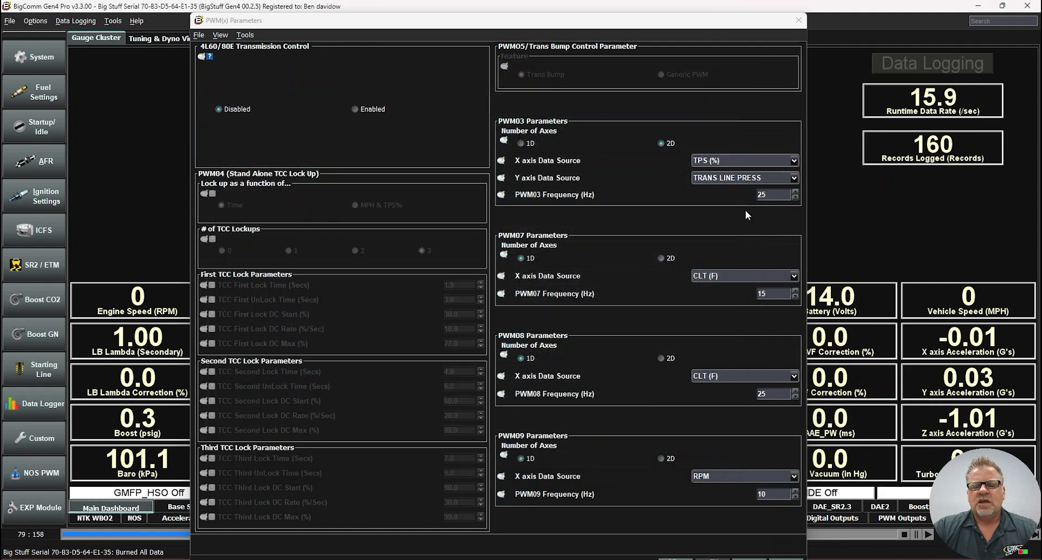
{"action": "left_click", "coordinate": [798, 21]}
- Enable Custom 1D Fuel Curve1 in Fuel Modifier Selection and browse its X axis data sources, keeping CLT (F)
{"action": "left_click", "coordinate": [20, 93]}
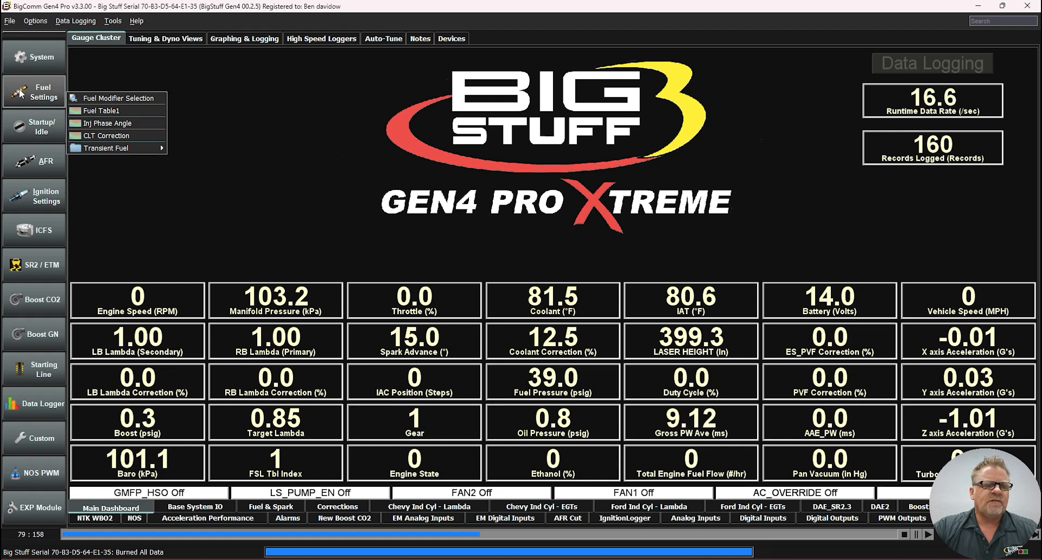
{"action": "left_click", "coordinate": [106, 99]}
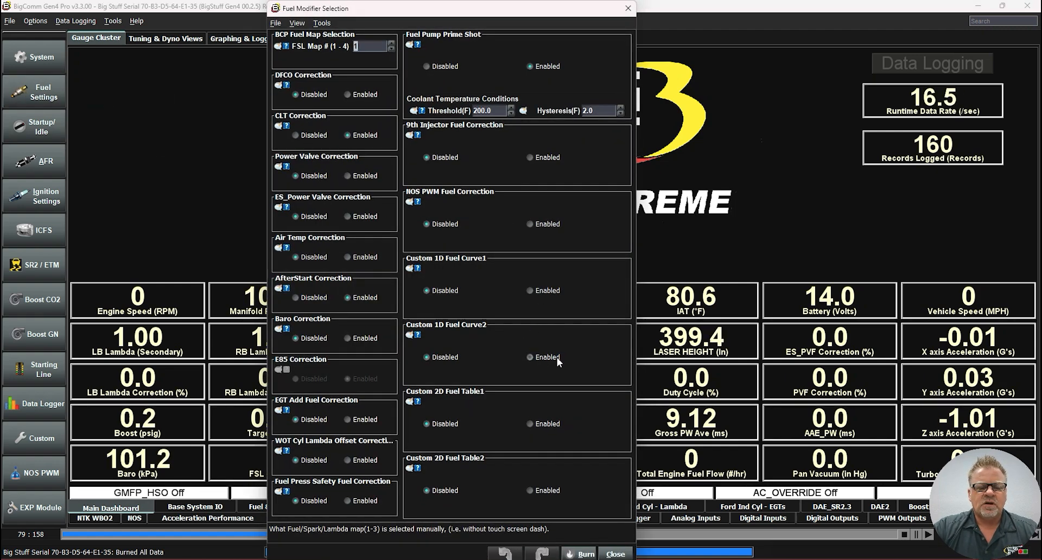
{"action": "left_click", "coordinate": [530, 291]}
{"action": "left_click", "coordinate": [574, 315]}
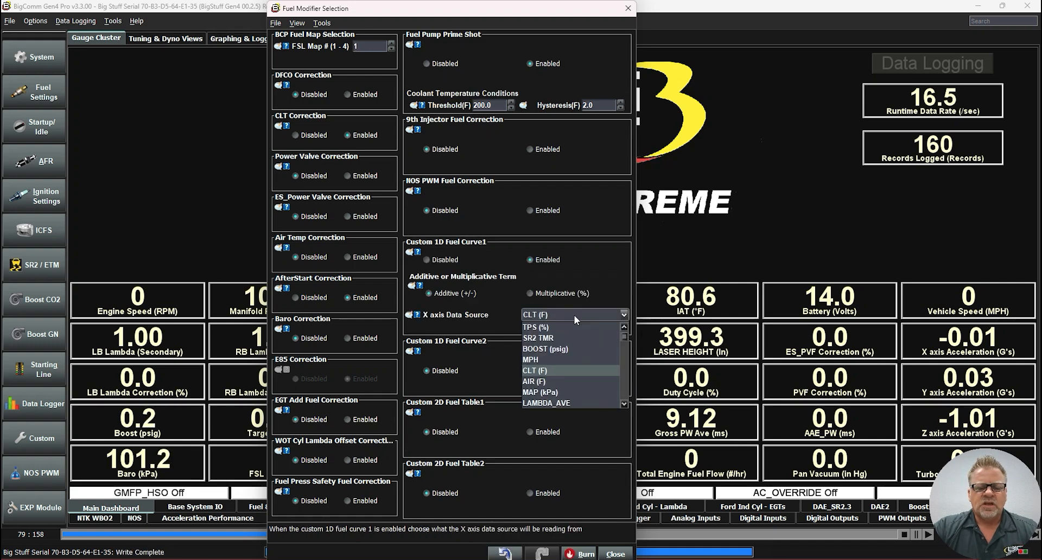
{"action": "mouse_move", "coordinate": [624, 337]}
{"action": "left_mouse_down"}
{"action": "mouse_move", "coordinate": [627, 402]}
{"action": "mouse_move", "coordinate": [620, 344]}
{"action": "left_mouse_up"}
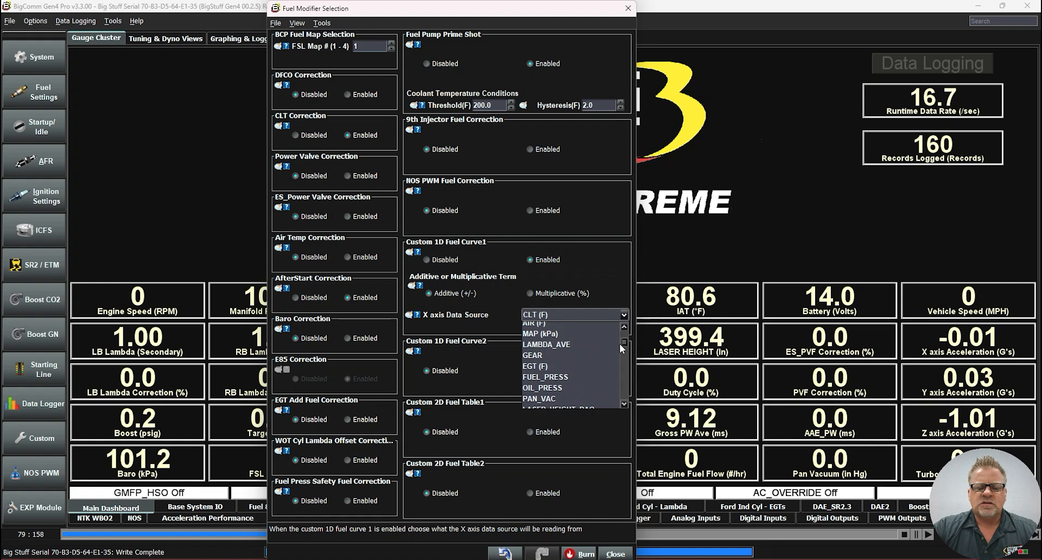
{"action": "left_click", "coordinate": [624, 315]}
- Enable Custom 1D Fuel Curve2 and browse its X axis data sources, keeping CLT (F)
{"action": "left_click", "coordinate": [530, 371]}
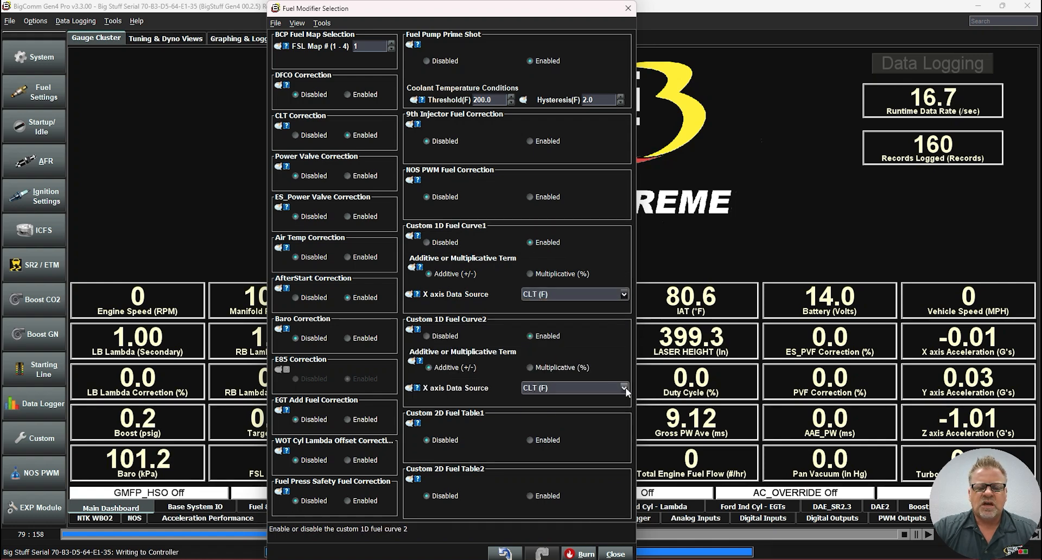
{"action": "left_click", "coordinate": [576, 388]}
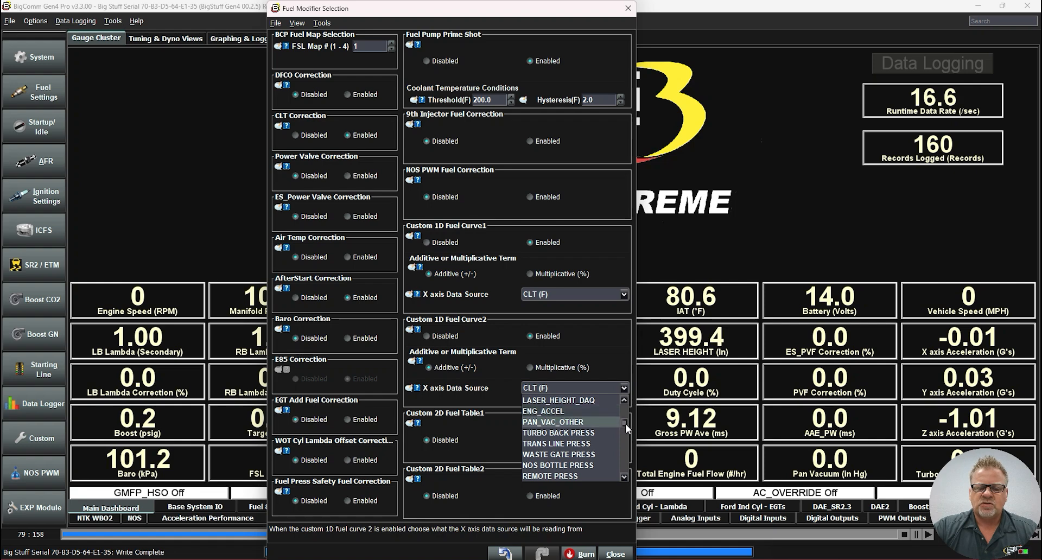
{"action": "mouse_move", "coordinate": [625, 424]}
{"action": "left_mouse_down"}
{"action": "mouse_move", "coordinate": [628, 474]}
{"action": "mouse_move", "coordinate": [626, 407]}
{"action": "left_mouse_up"}
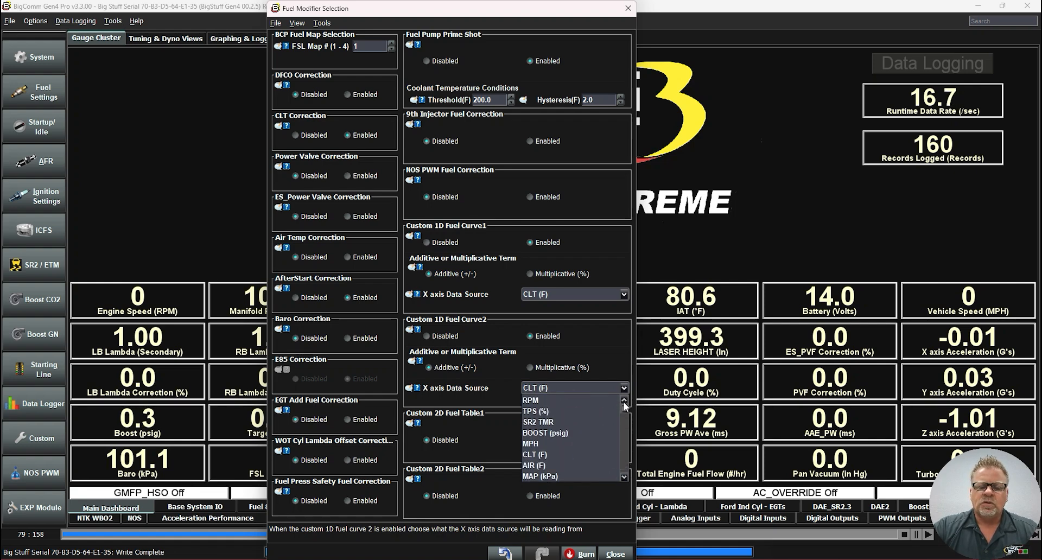
{"action": "left_click", "coordinate": [622, 388]}
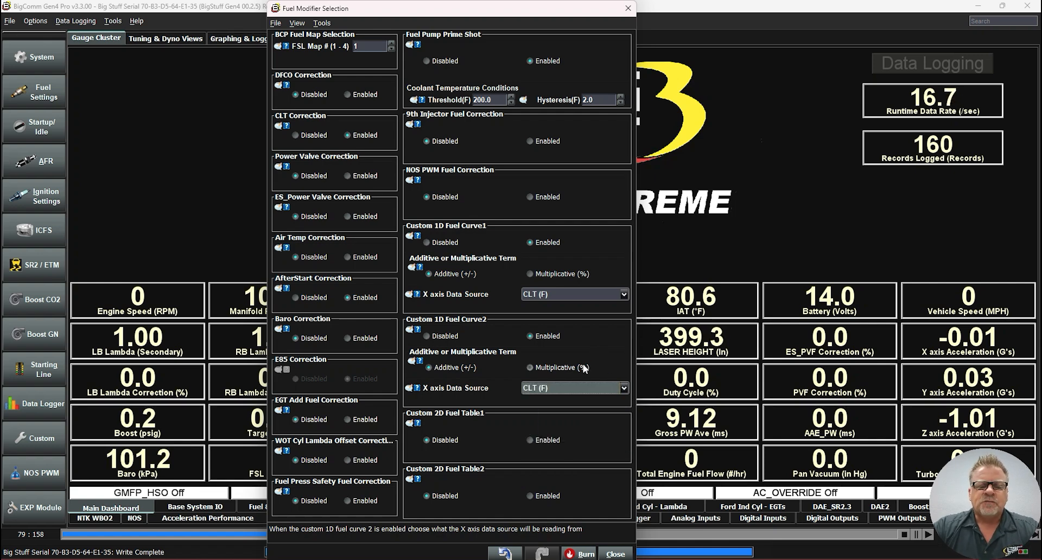
- Examine the full list of X axis data sources for Custom 1D Fuel Curve1, keeping CLT (F)
{"action": "left_click", "coordinate": [622, 296]}
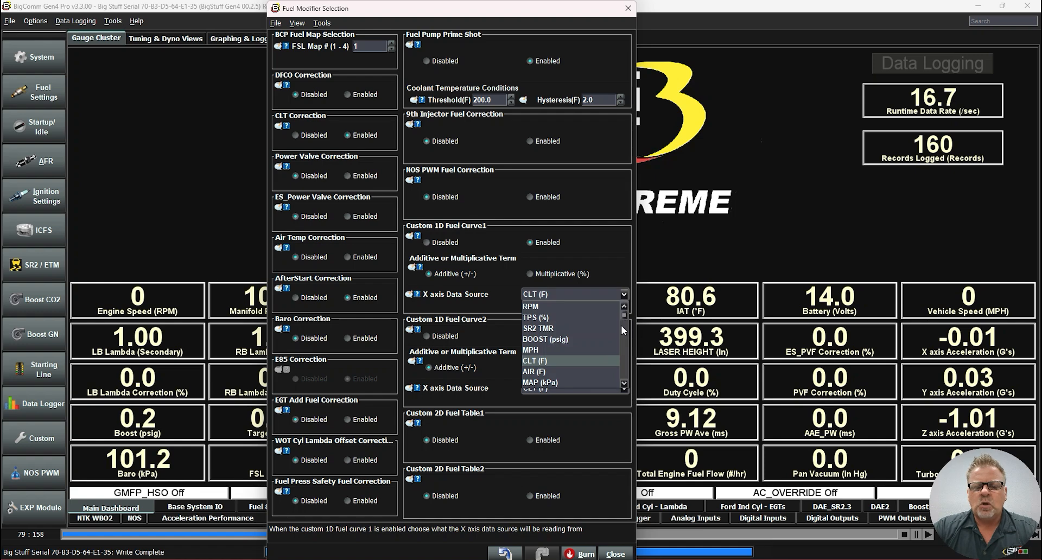
{"action": "left_click", "coordinate": [624, 325]}
{"action": "scroll", "coordinate": [594, 341], "scroll_direction": "down", "scroll_amount": 1}
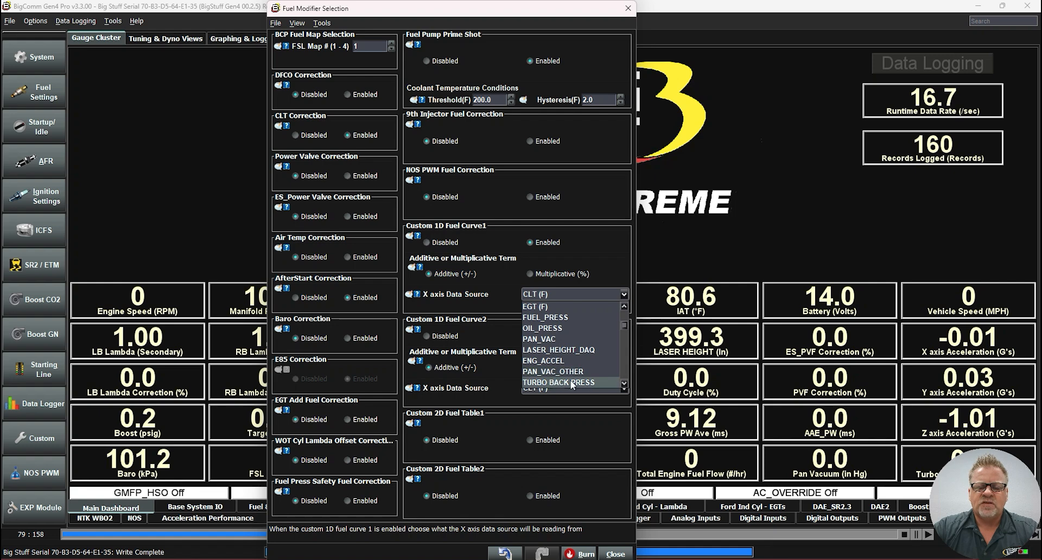
{"action": "left_click", "coordinate": [624, 372]}
{"action": "scroll", "coordinate": [629, 372], "scroll_direction": "down", "scroll_amount": 10}
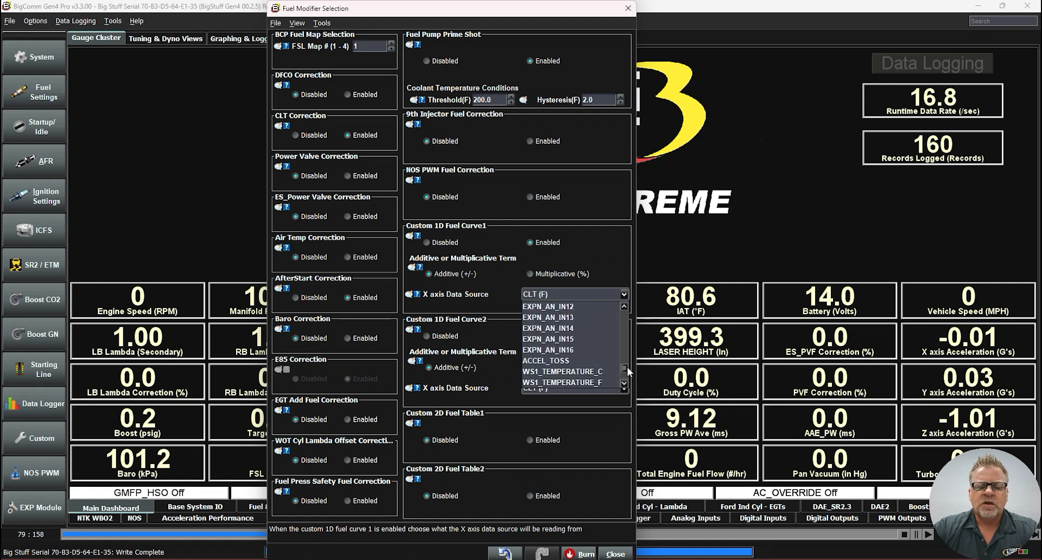
{"action": "scroll", "coordinate": [628, 372], "scroll_direction": "down", "scroll_amount": 2}
{"action": "left_click_drag", "start_coordinate": [625, 373], "coordinate": [626, 315]}
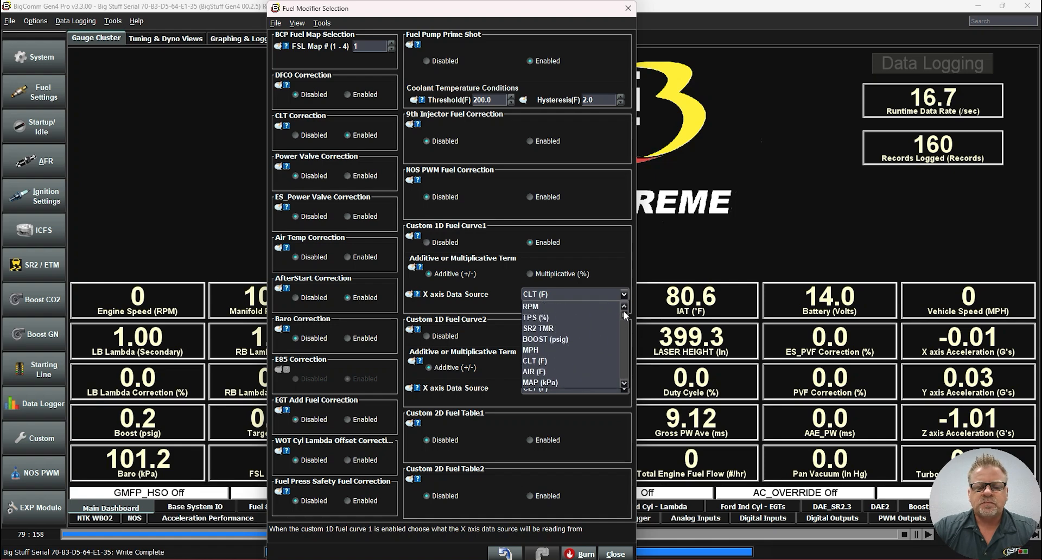
{"action": "left_click", "coordinate": [624, 295]}
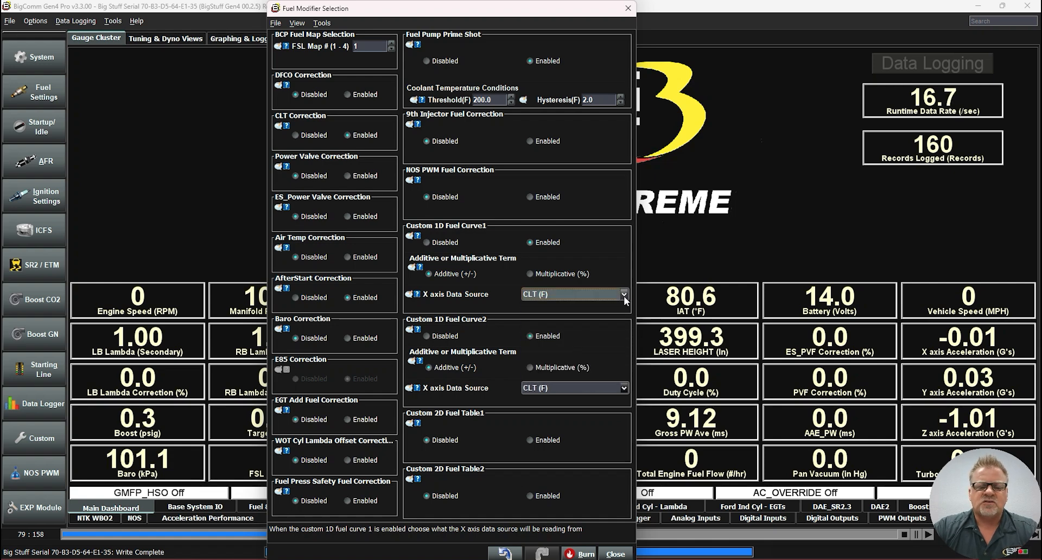